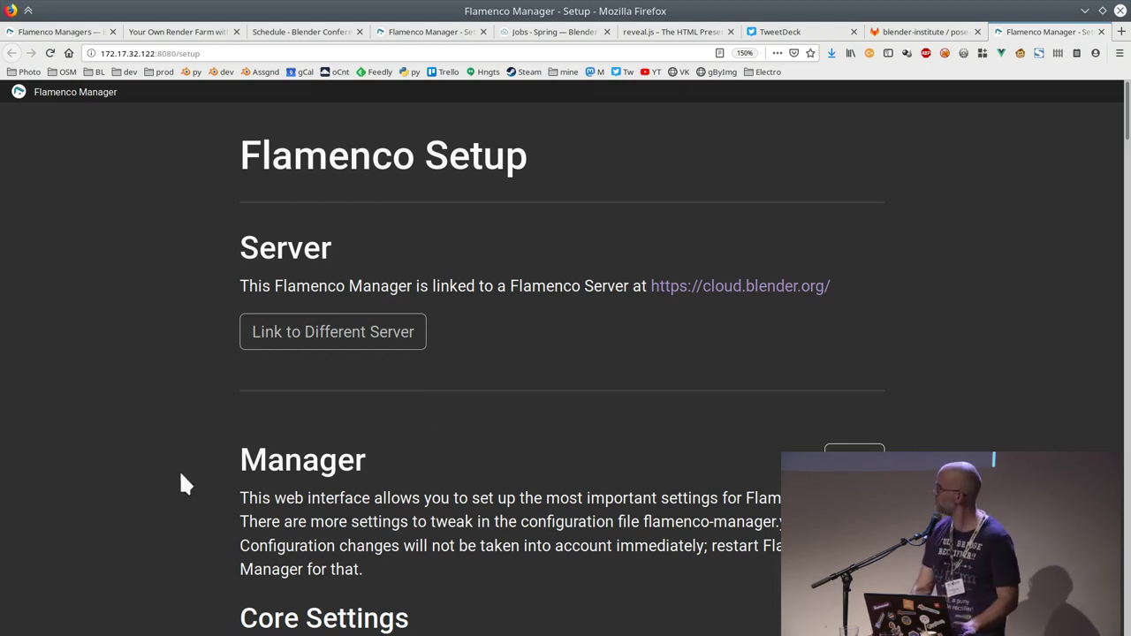
left_click(340, 340)
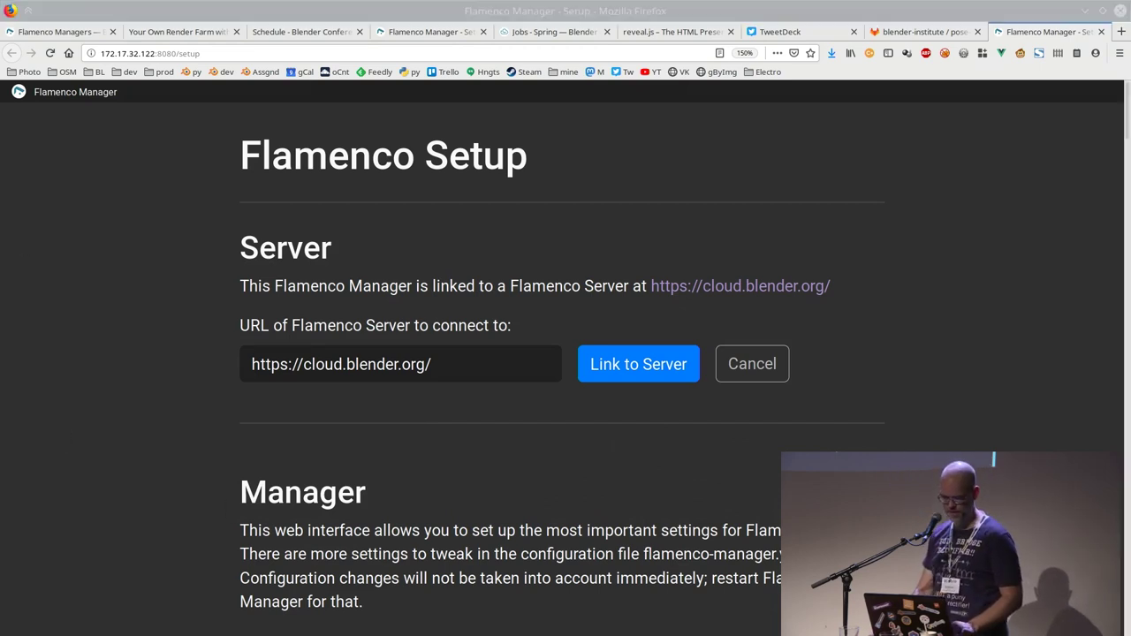
key("alt+Tab")
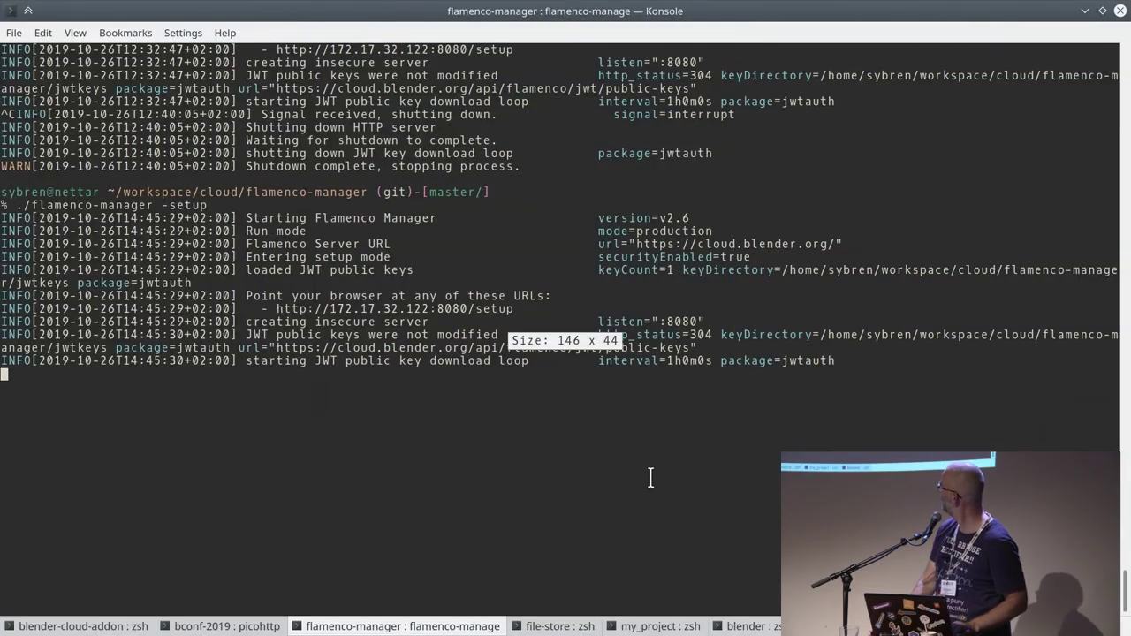
key("ctrl+plus")
key("ctrl+plus")
key("ctrl+plus")
key("ctrl+plus")
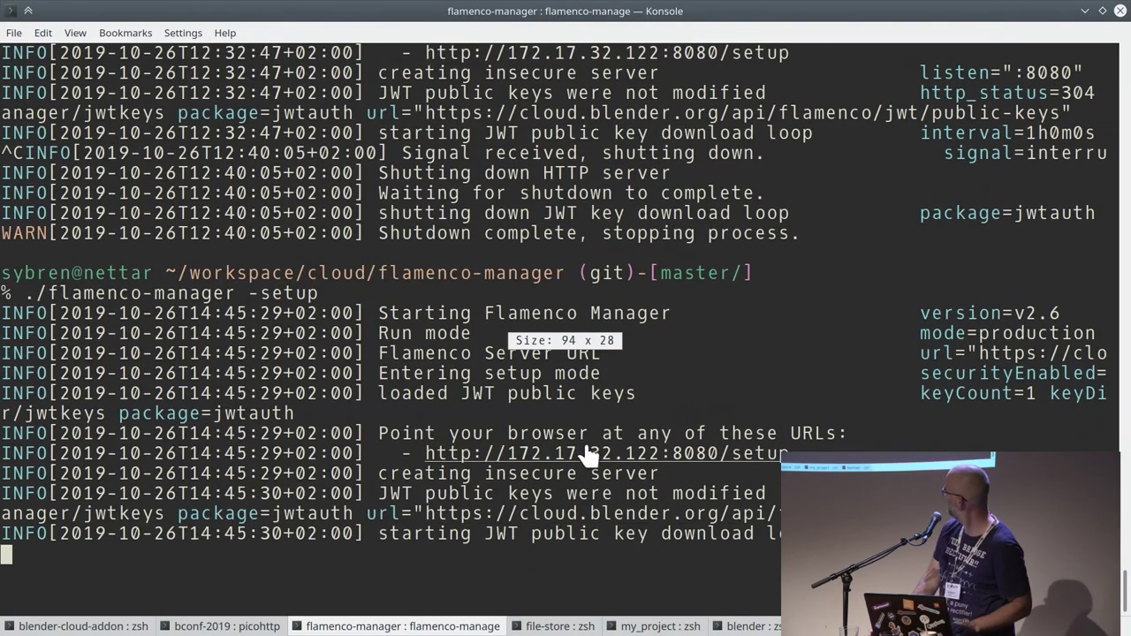
left_click_drag(378, 415, 659, 473)
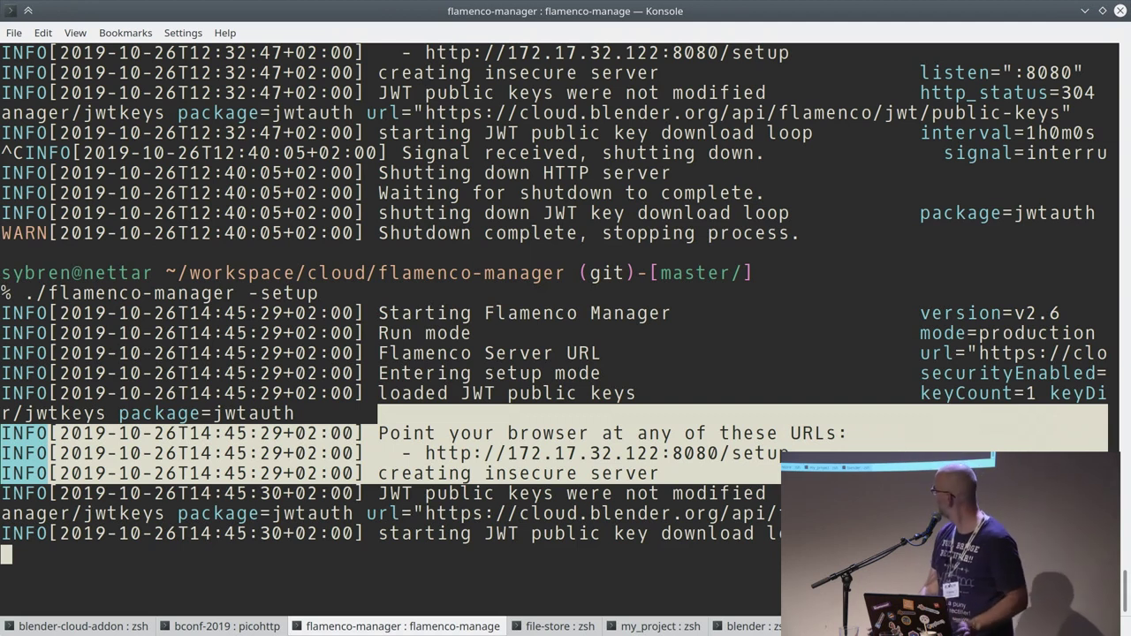
triple_click(623, 534)
left_click(624, 502)
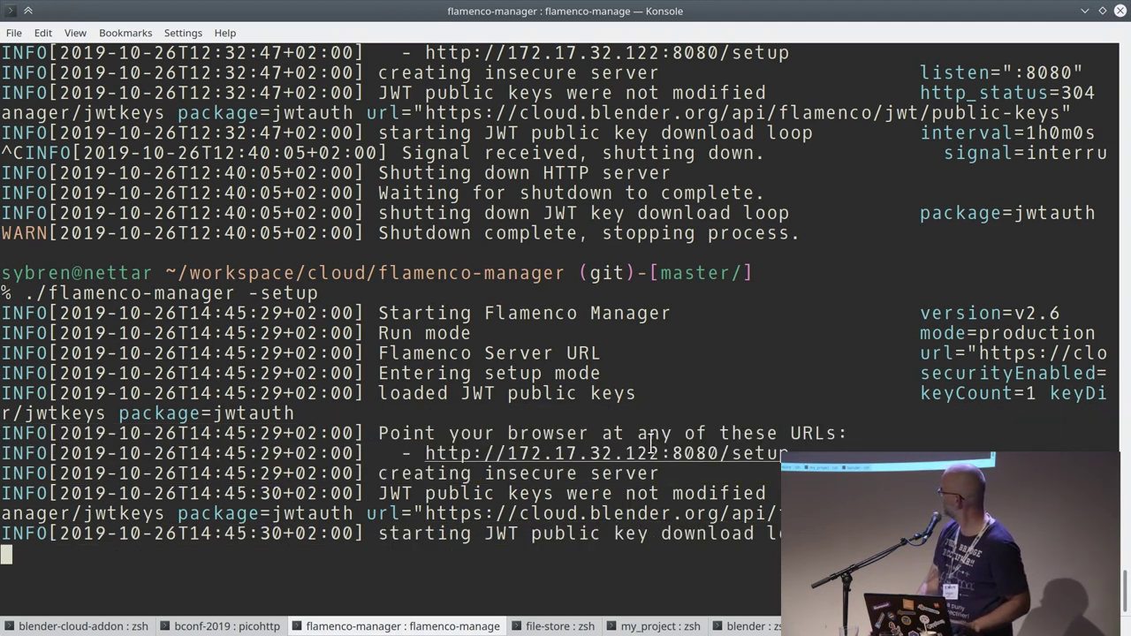
type("xxxxxx1")
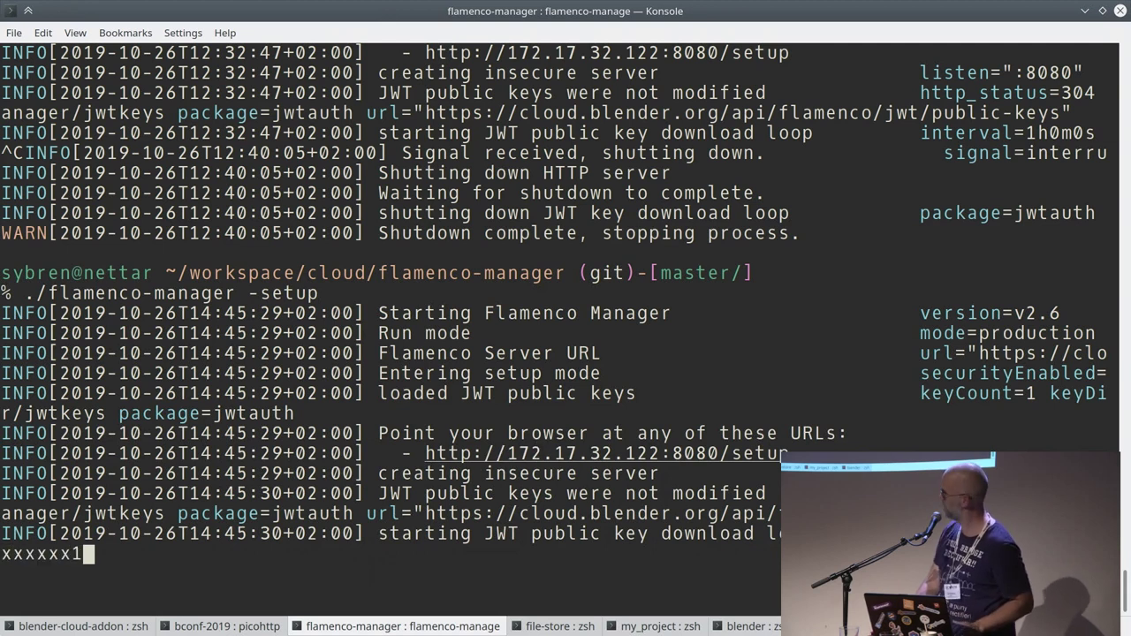
key("alt+Tab")
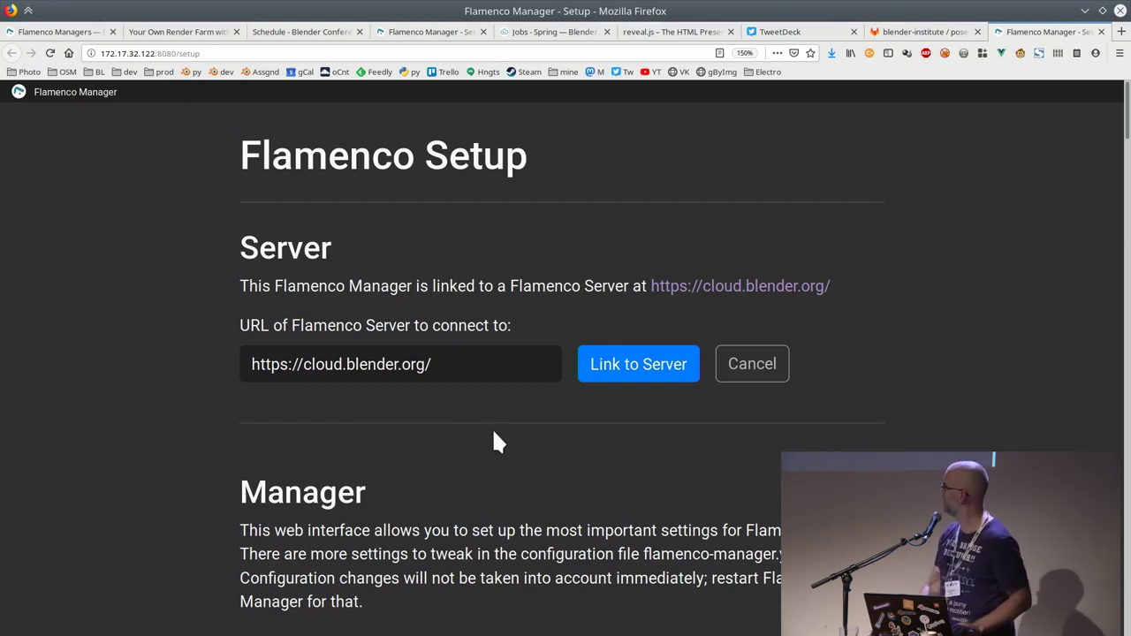
left_click(442, 362)
left_click(612, 365)
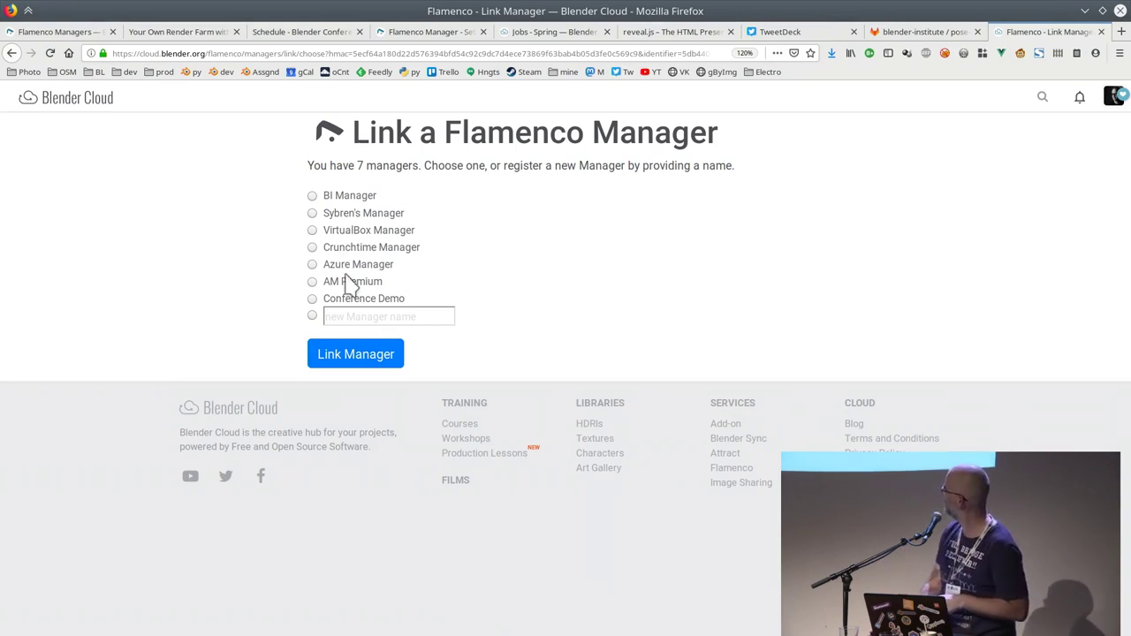
left_click(453, 316)
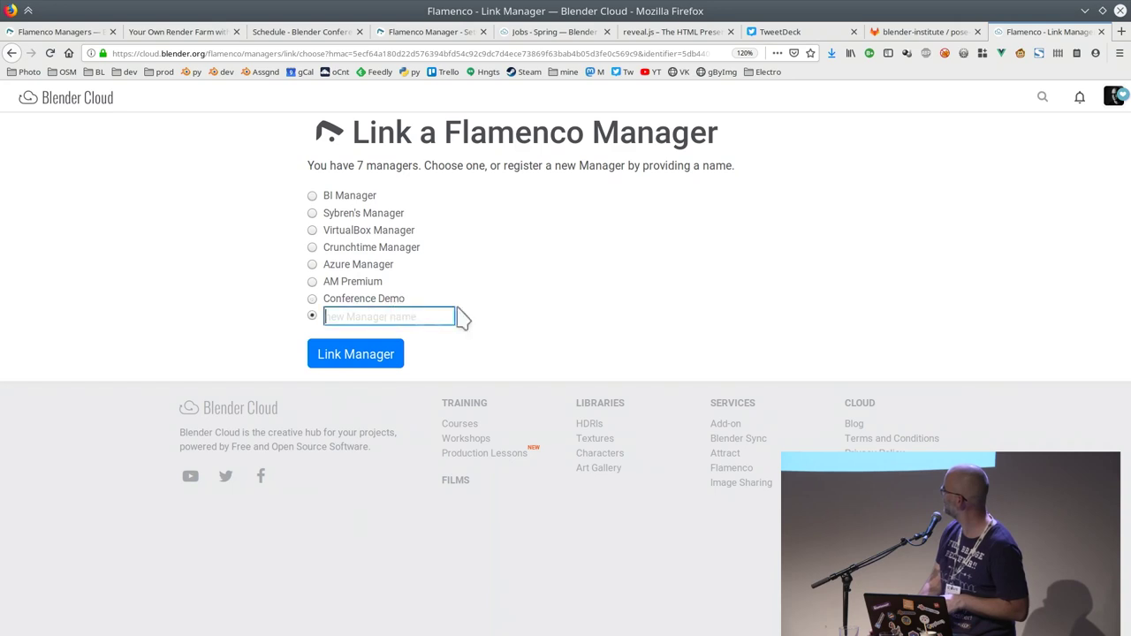
type("pojdt;oktehpokrypoiry")
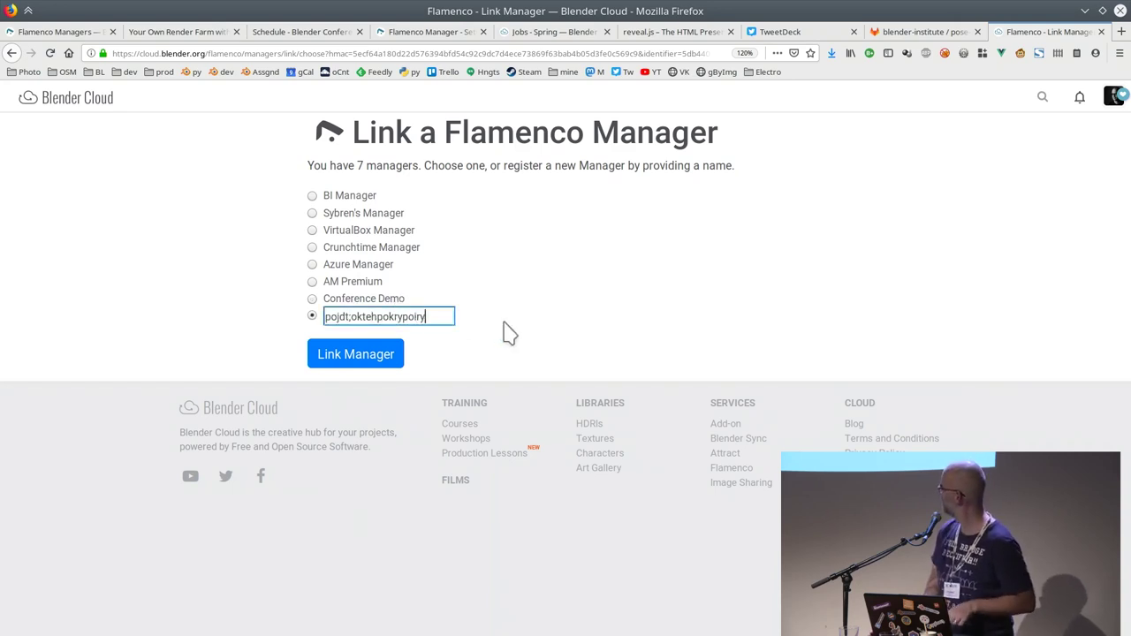
key("BackSpace")
key("BackSpace")
key("BackSpace")
key("BackSpace")
key("BackSpace")
key("BackSpace")
key("BackSpace")
key("BackSpace")
key("BackSpace")
key("BackSpace")
key("BackSpace")
key("BackSpace")
key("BackSpace")
key("BackSpace")
key("BackSpace")
key("BackSpace")
key("BackSpace")
key("BackSpace")
key("BackSpace")
key("BackSpace")
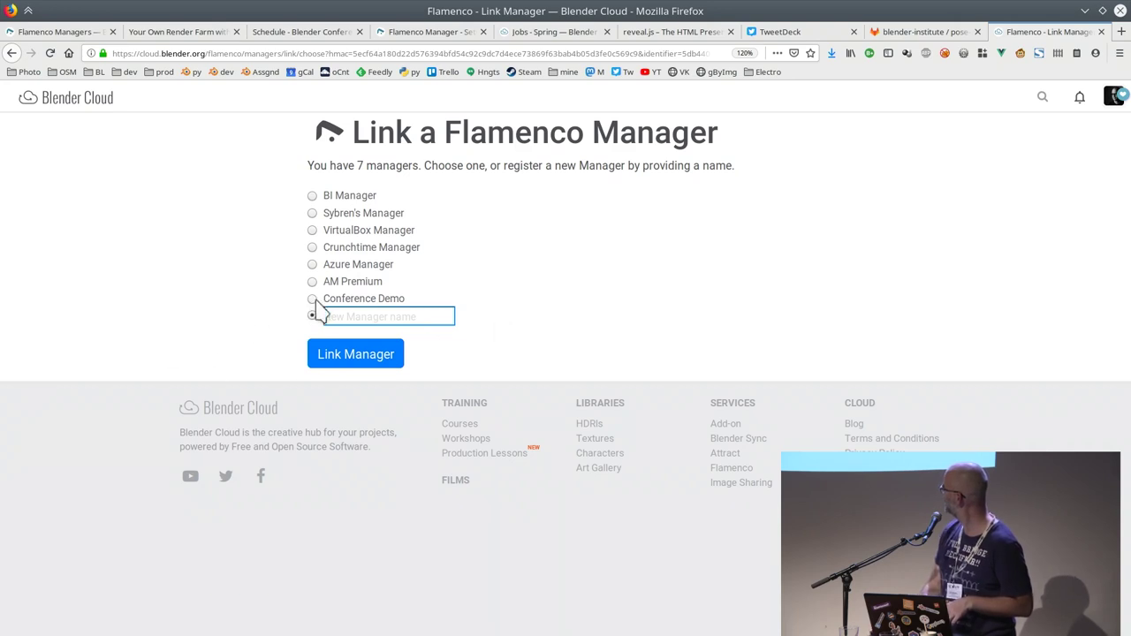
left_click(330, 334)
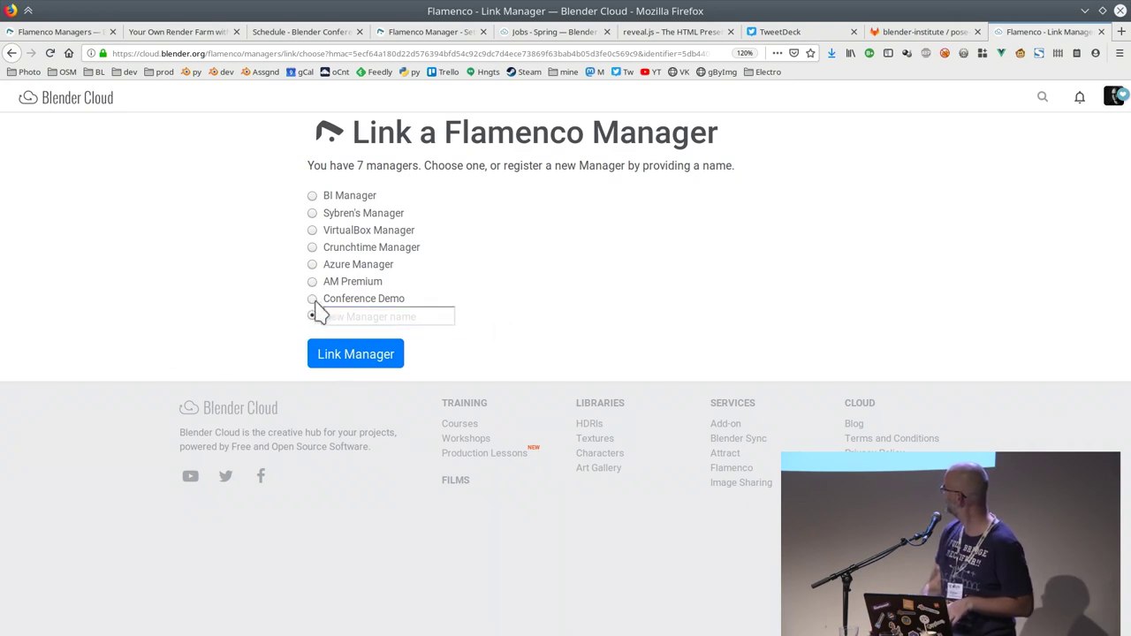
left_click(339, 301)
left_click(356, 364)
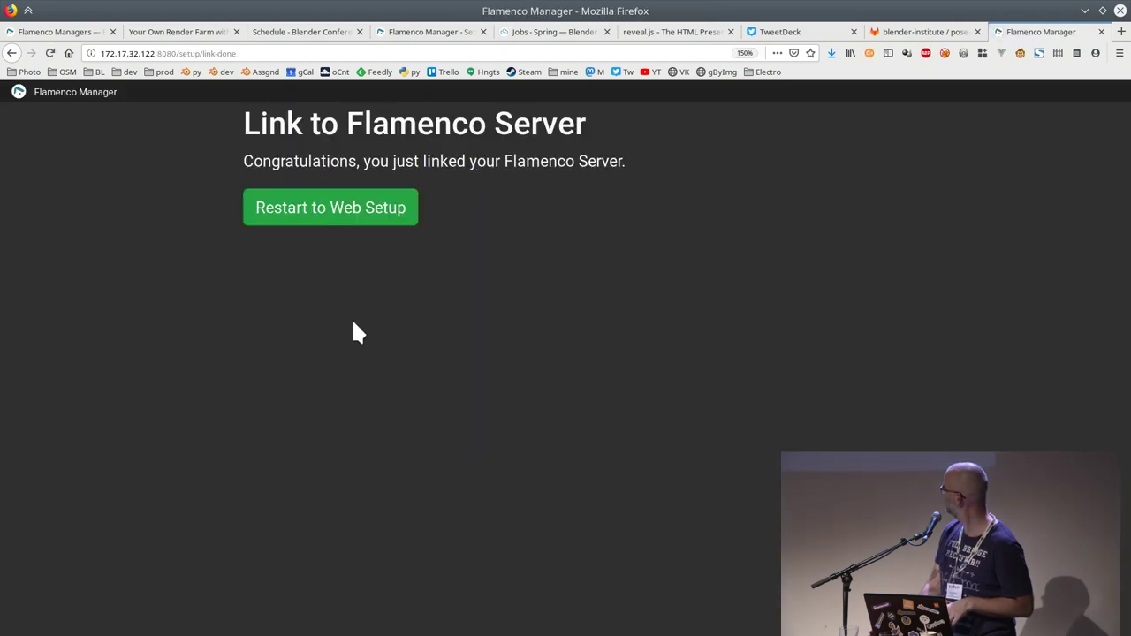
Review the linked setup page, then move Konsole aside to uncover the job 72 folder in Dolphin.
left_click(328, 200)
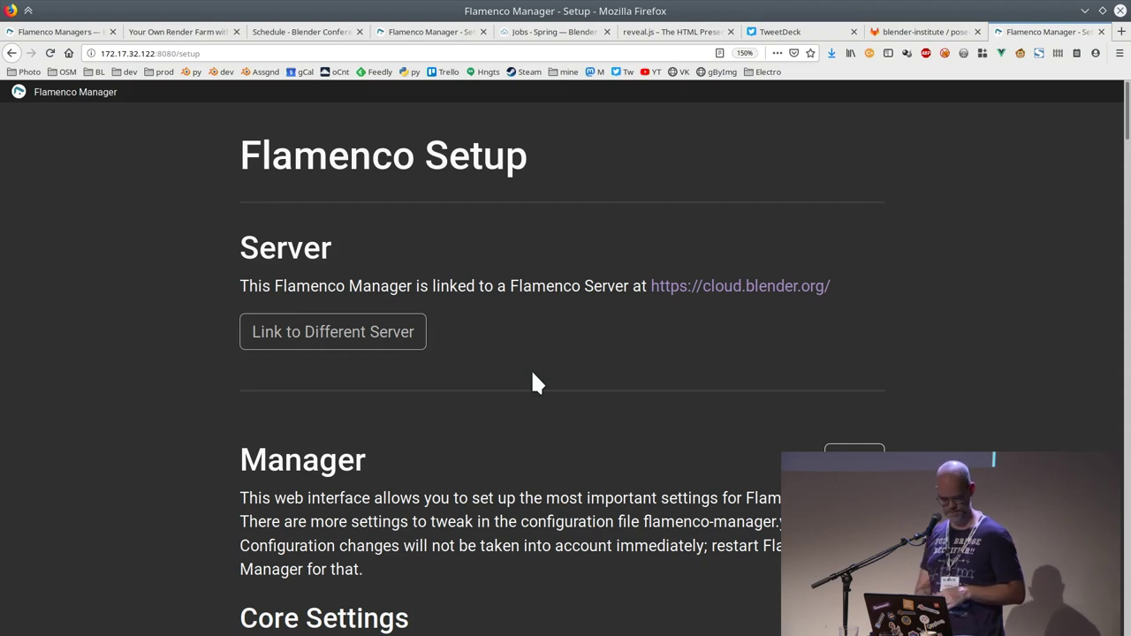
scroll(532, 374, "down", 1)
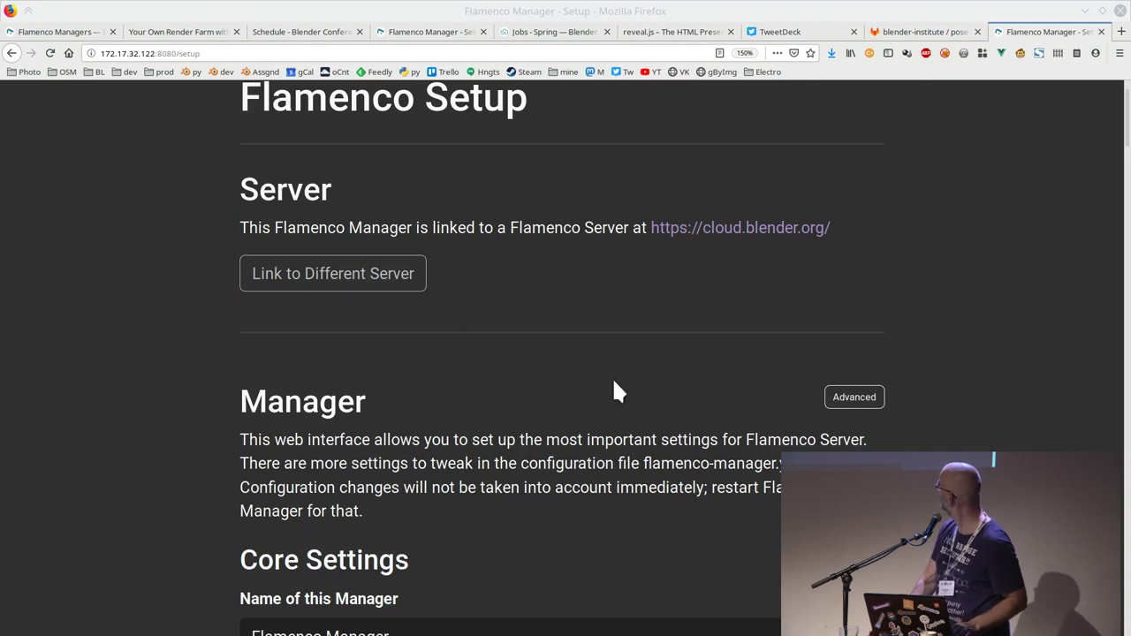
left_click(1010, 9)
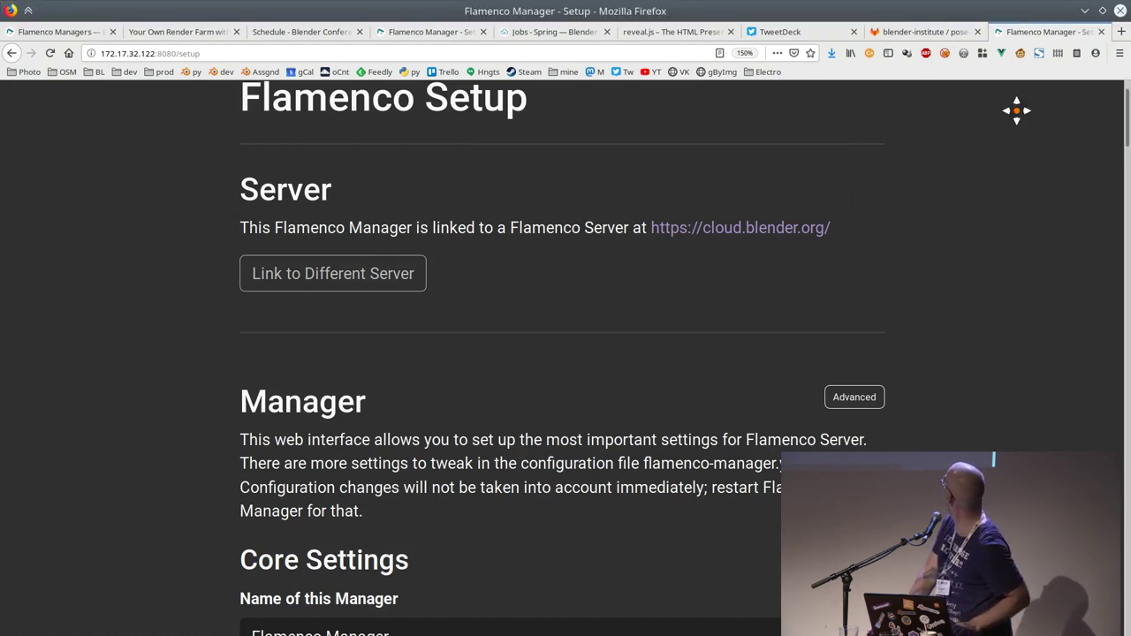
key("alt+Tab")
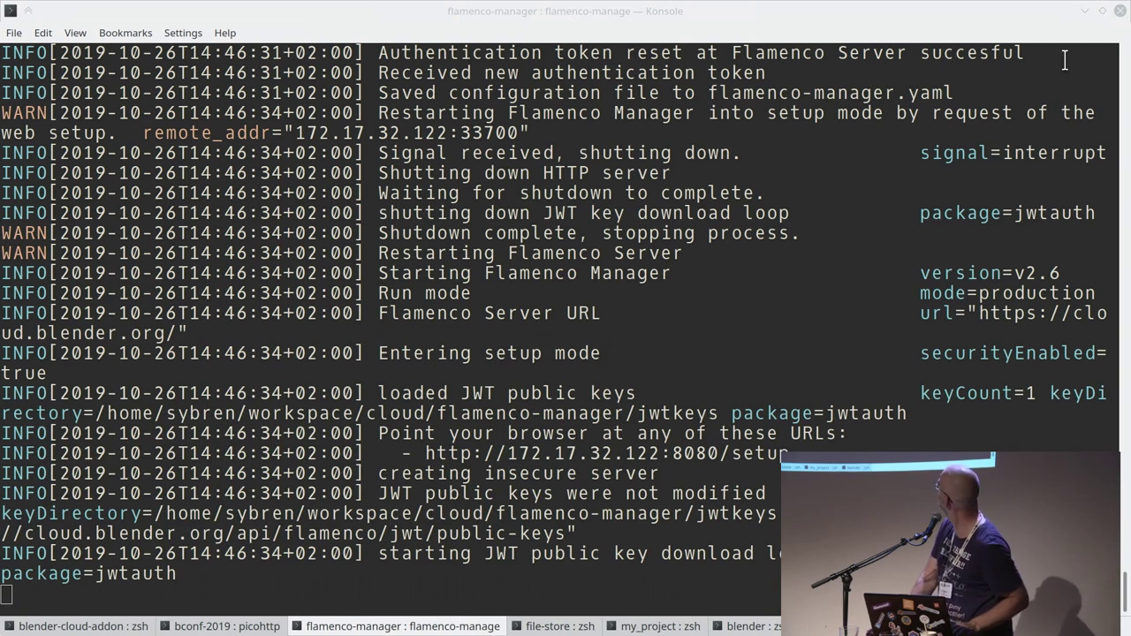
left_click_drag(945, 30, 118, 511, "alt")
key("alt+Tab")
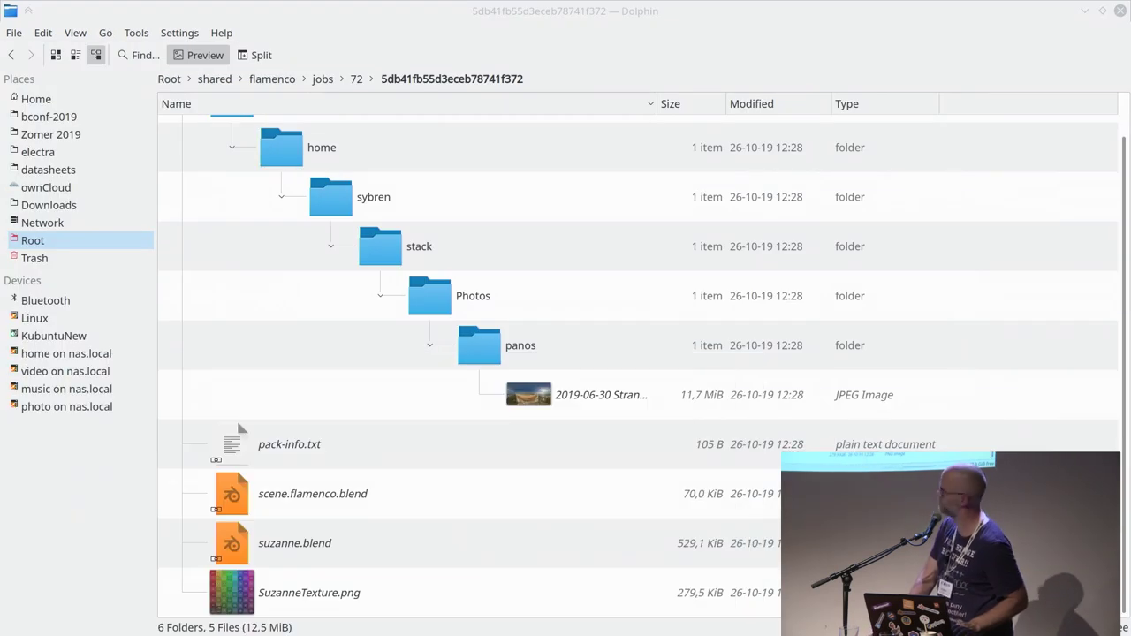
Drag Dolphin out of the way to expose Blender's Blender Cloud add-on preferences.
left_click_drag(765, 15, 687, 1)
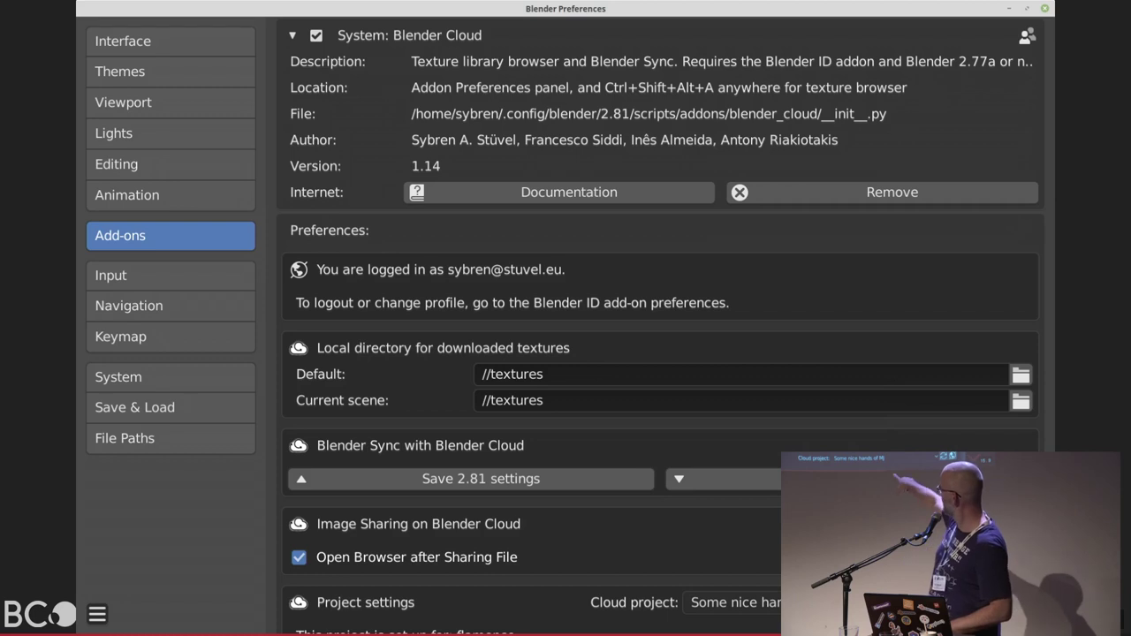
Scroll the Blender Cloud add-on preferences down to the texture and project settings.
scroll(619, 353, "down", 10)
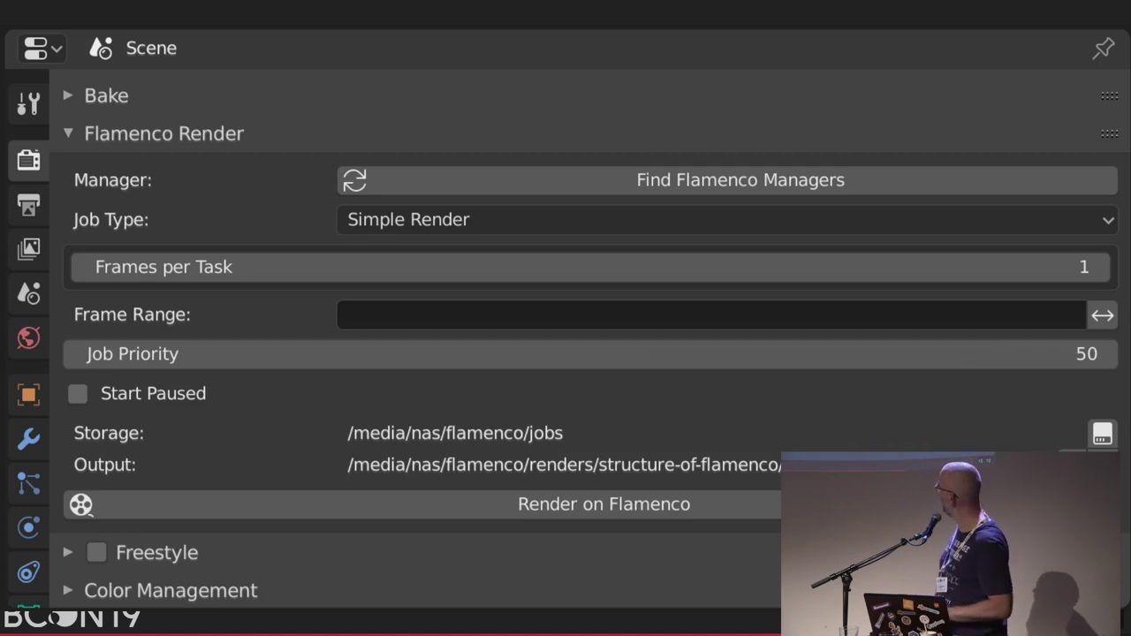
Switch the Flamenco Render Job Type from Simple Render to Video Chunks.
key("Right")
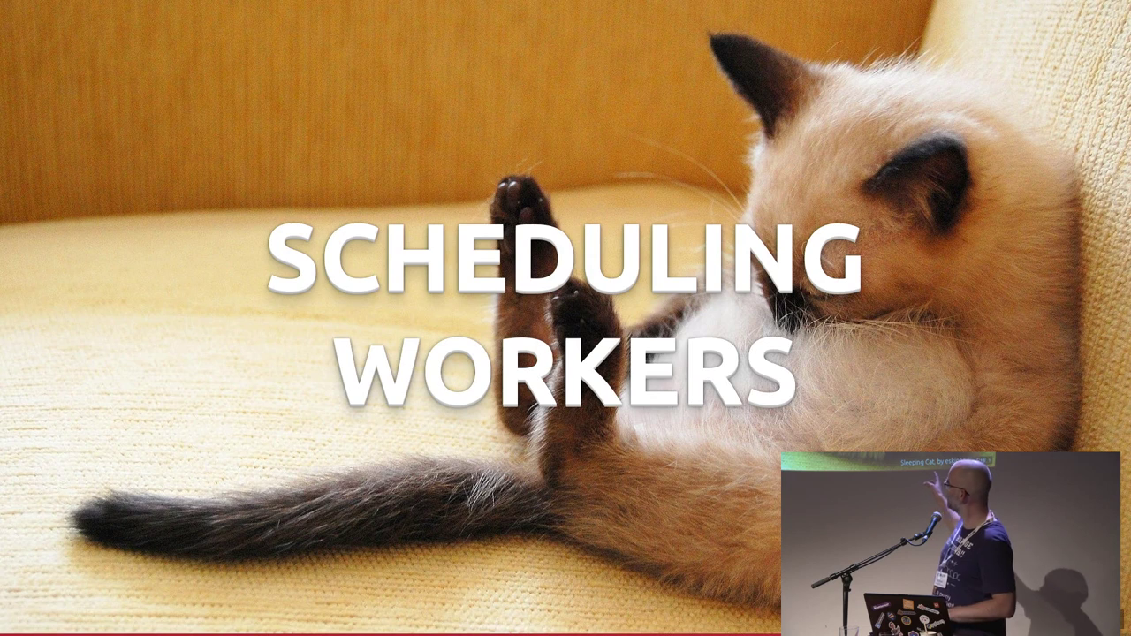
Advance through the Scheduling Sleep worker-table slide to the Failure Handling section title.
key("Right")
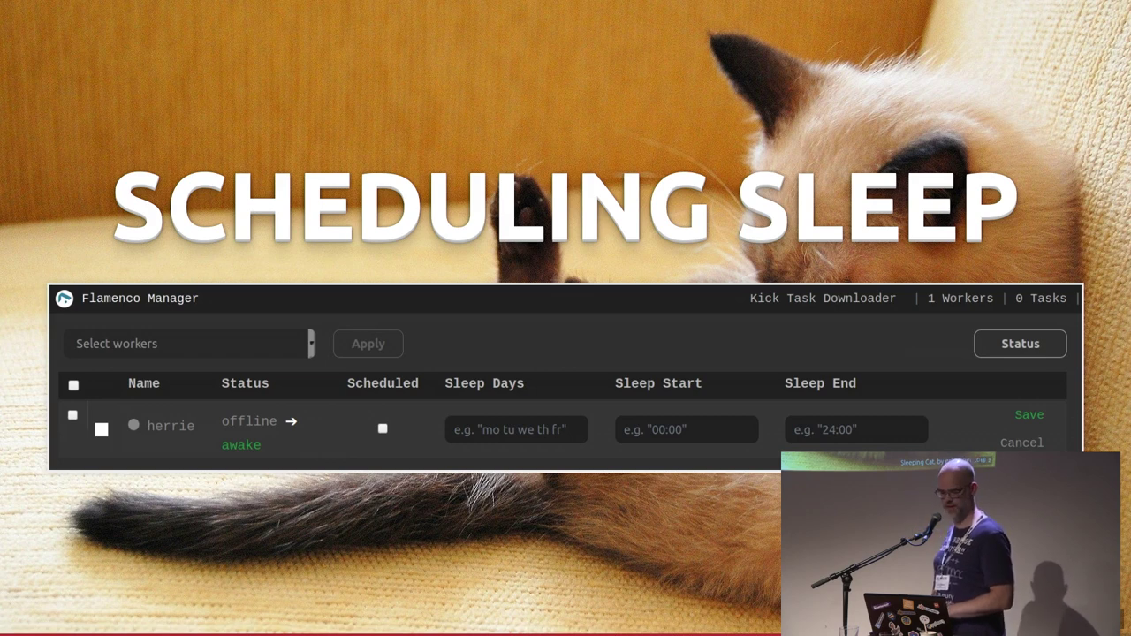
key("Right")
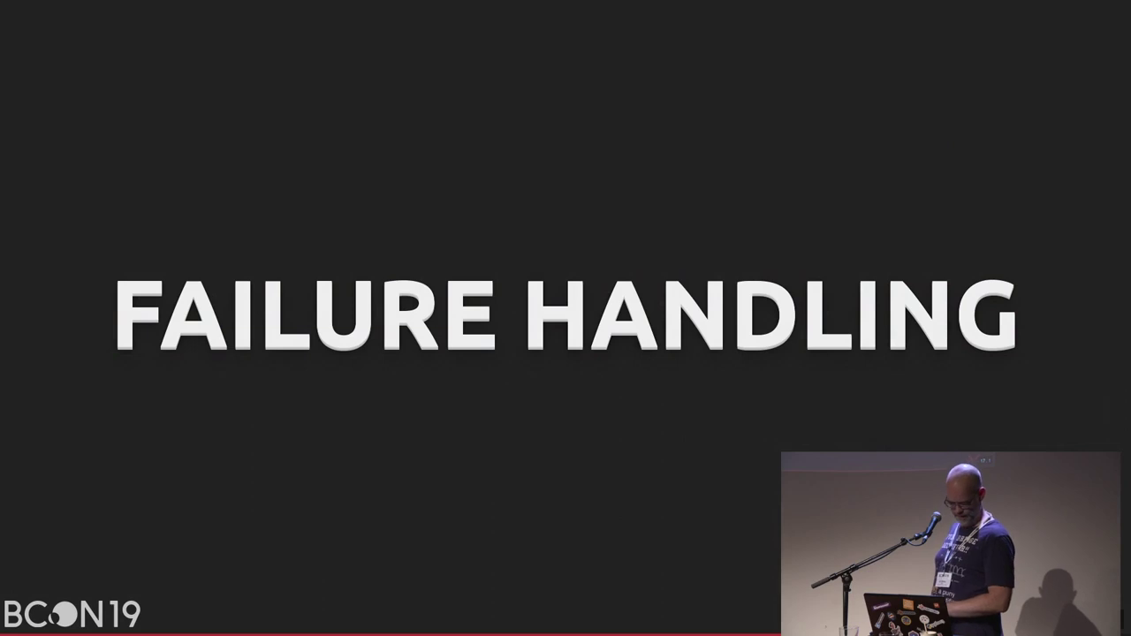
Step forward to the Pre-Task Checks slide and reveal its first bullet.
key("Right")
key("Left")
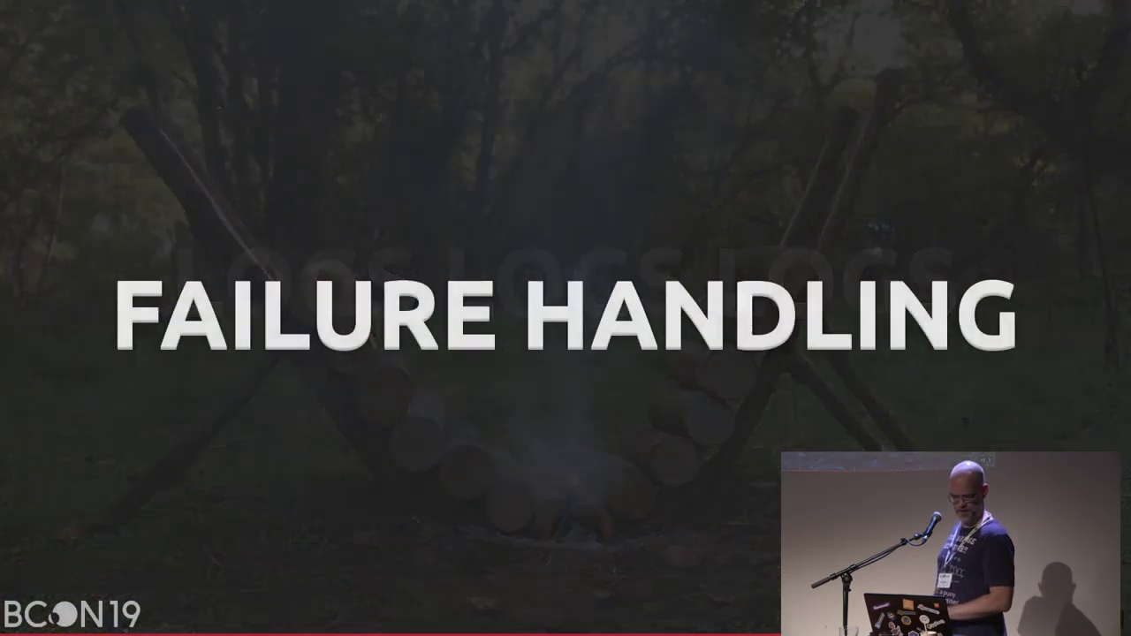
key("Right")
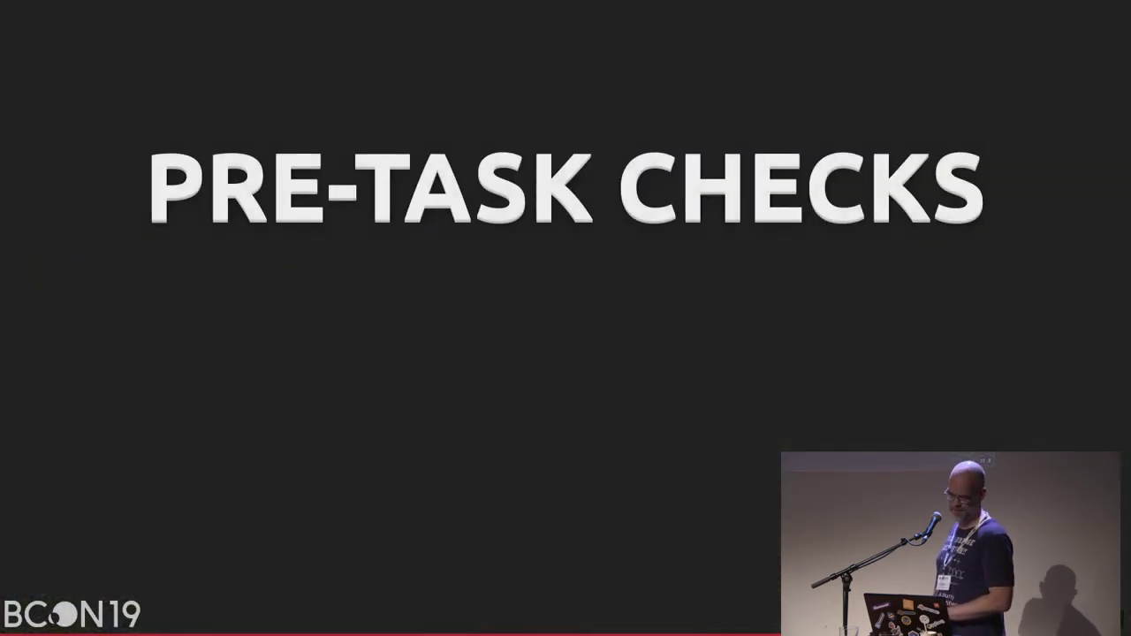
key("Right")
key("Right")
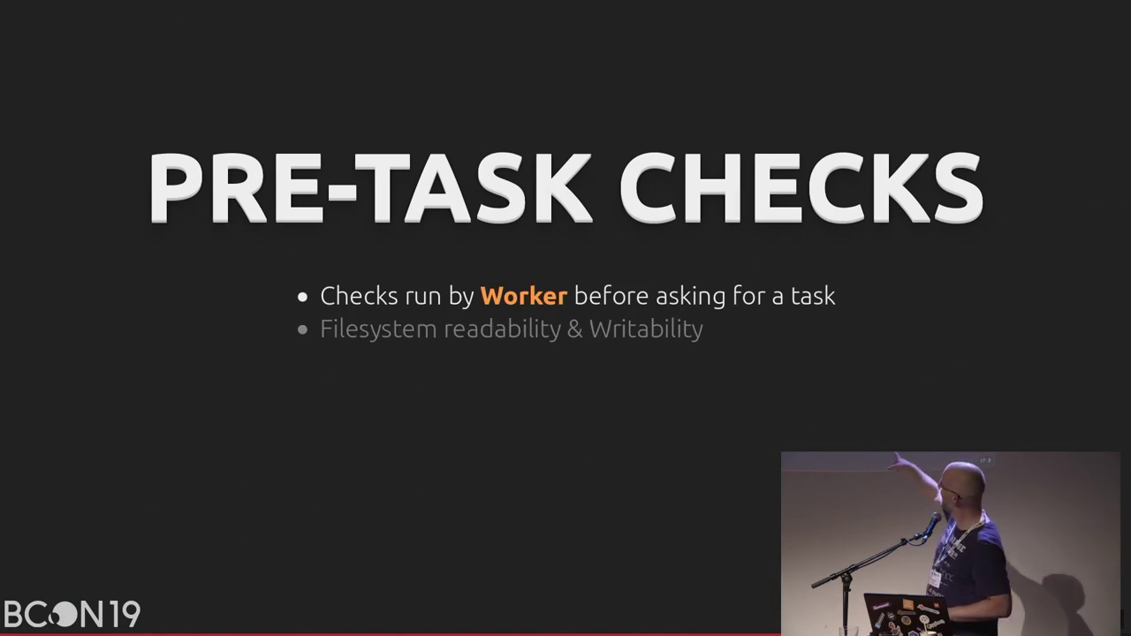